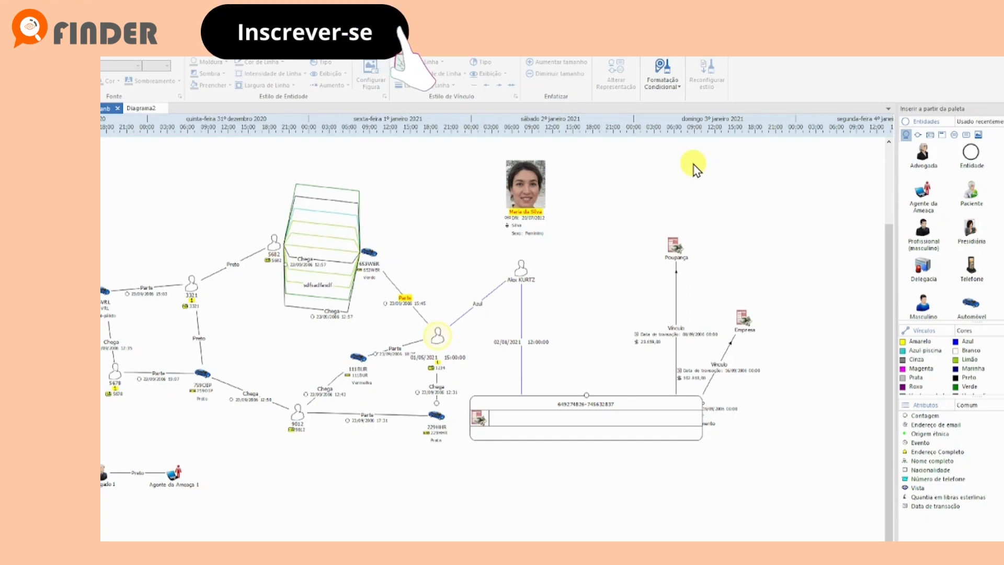
pyautogui.click(681, 92)
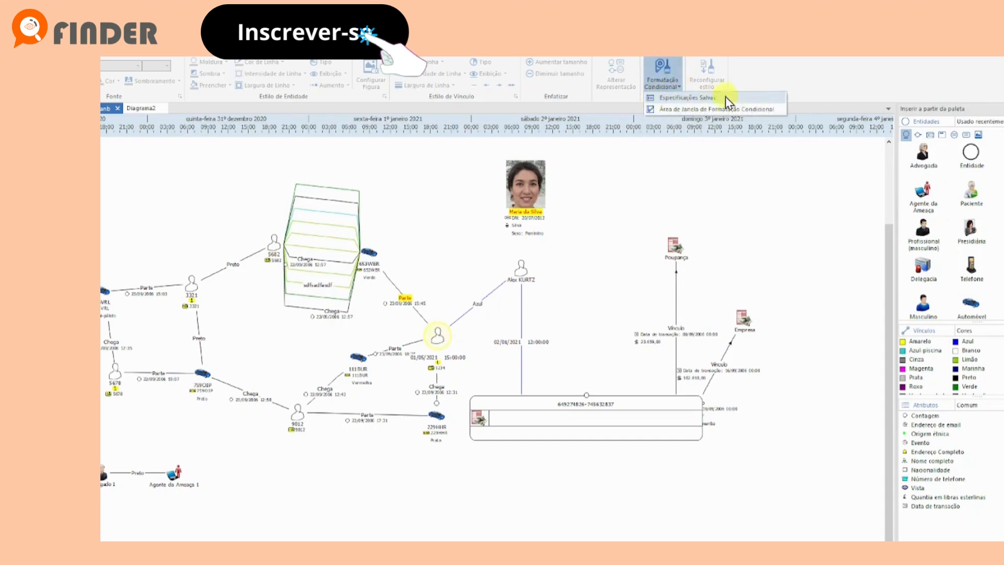
pyautogui.click(707, 97)
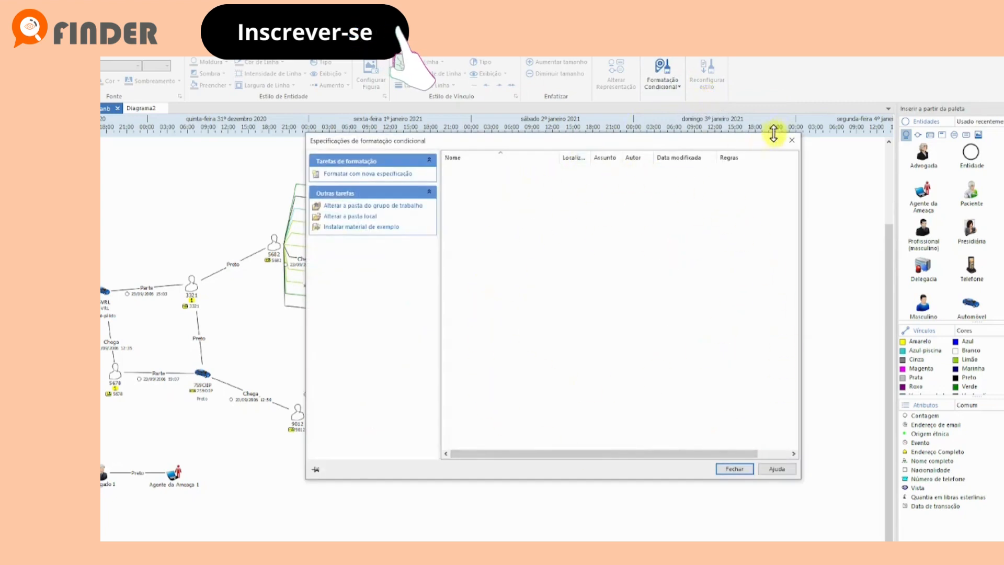
pyautogui.click(791, 140)
pyautogui.click(669, 83)
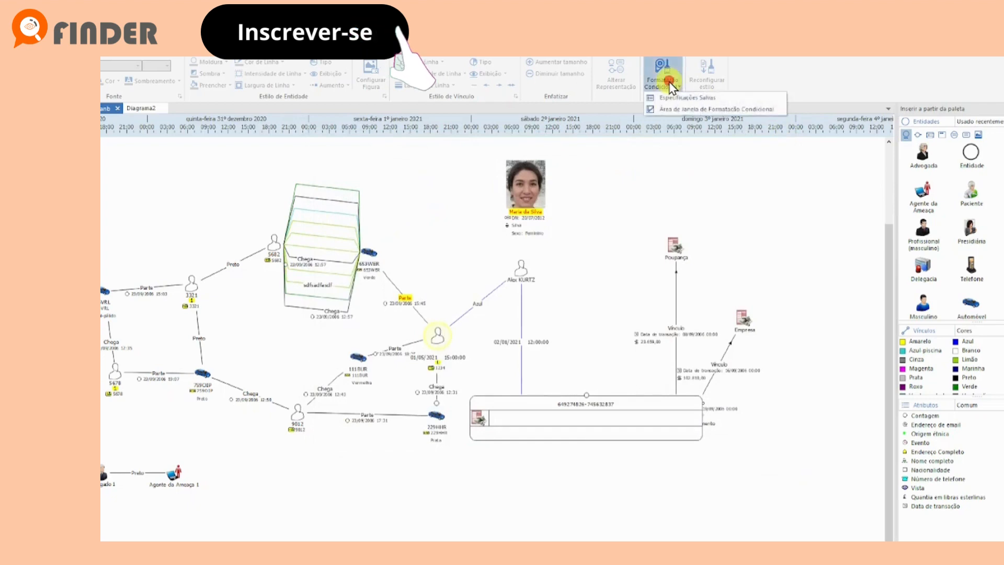
pyautogui.click(679, 107)
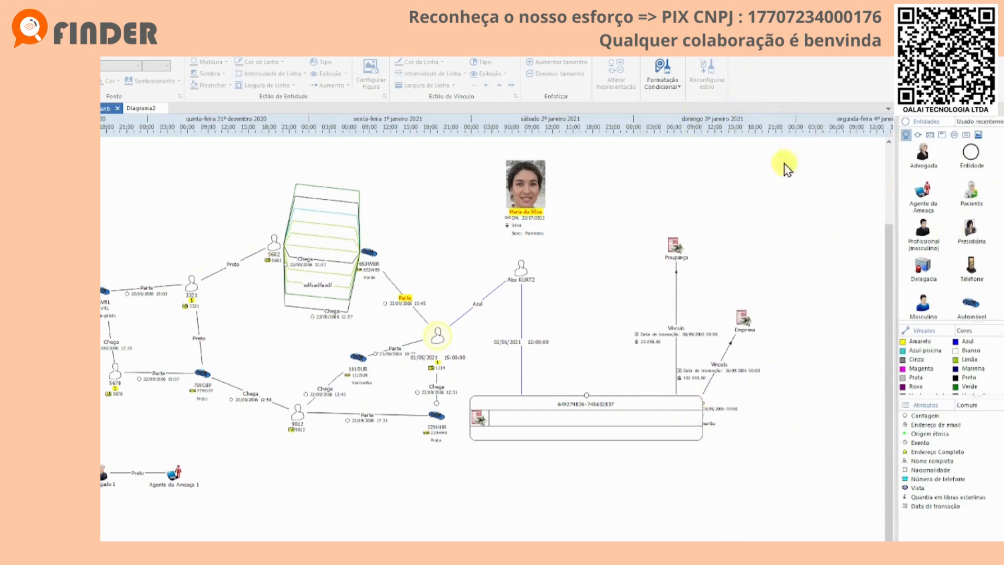
# Start a new conditional formatting specification from the saved specifications
pyautogui.click(678, 89)
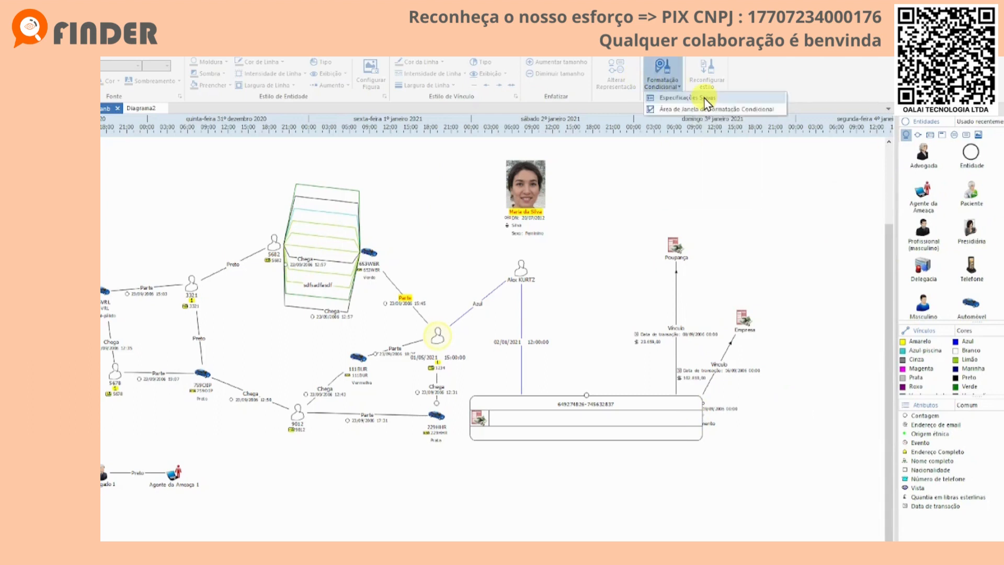
pyautogui.click(703, 97)
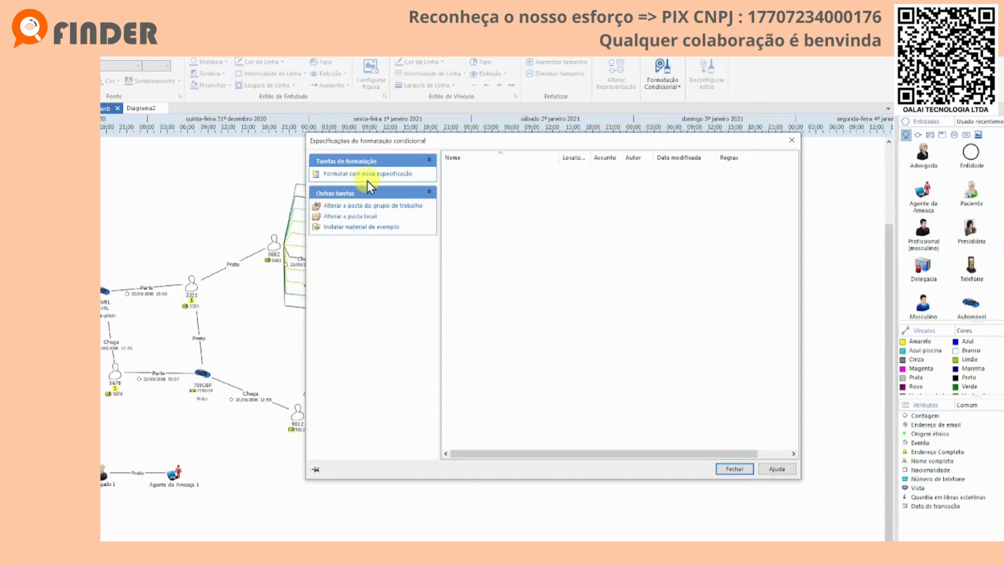
pyautogui.click(369, 176)
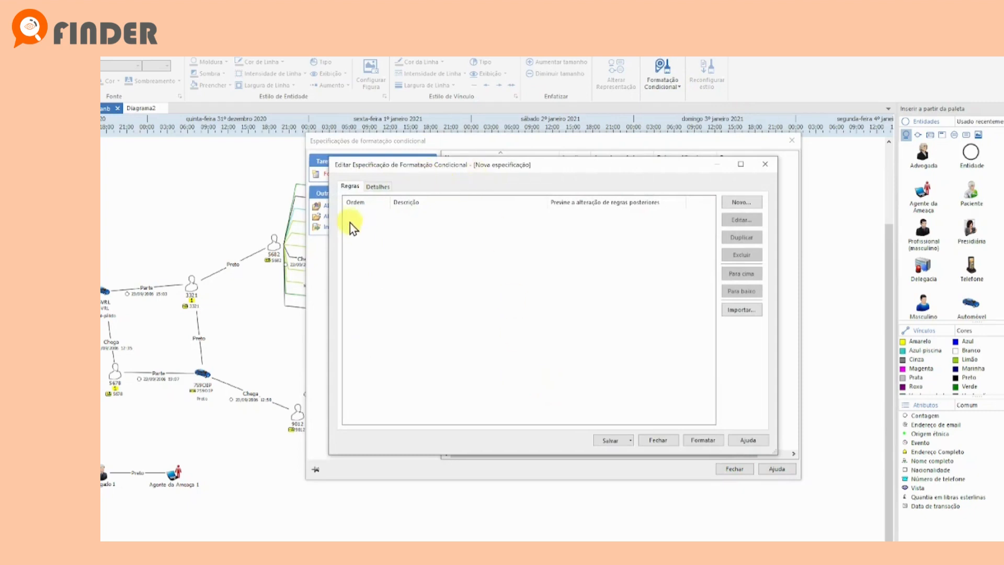
# Add a rule for all entities that changes the Aumento style to x2 dobro
pyautogui.click(742, 203)
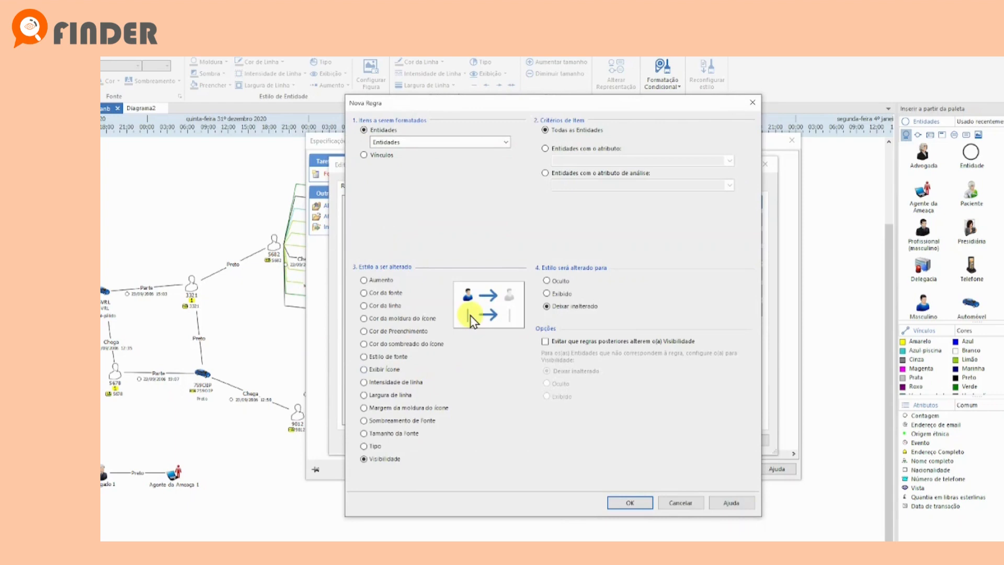
pyautogui.click(440, 144)
pyautogui.click(352, 128)
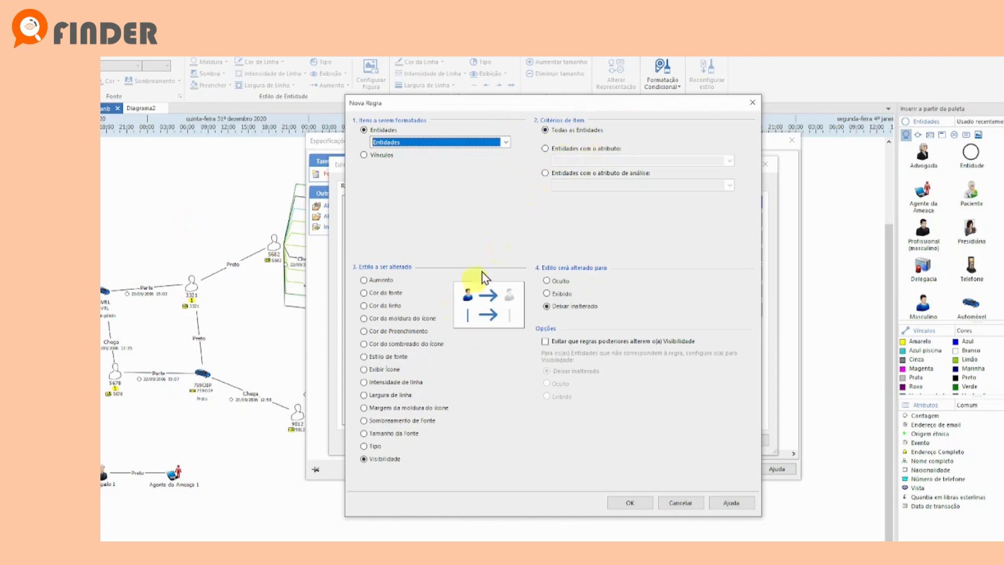
pyautogui.click(364, 281)
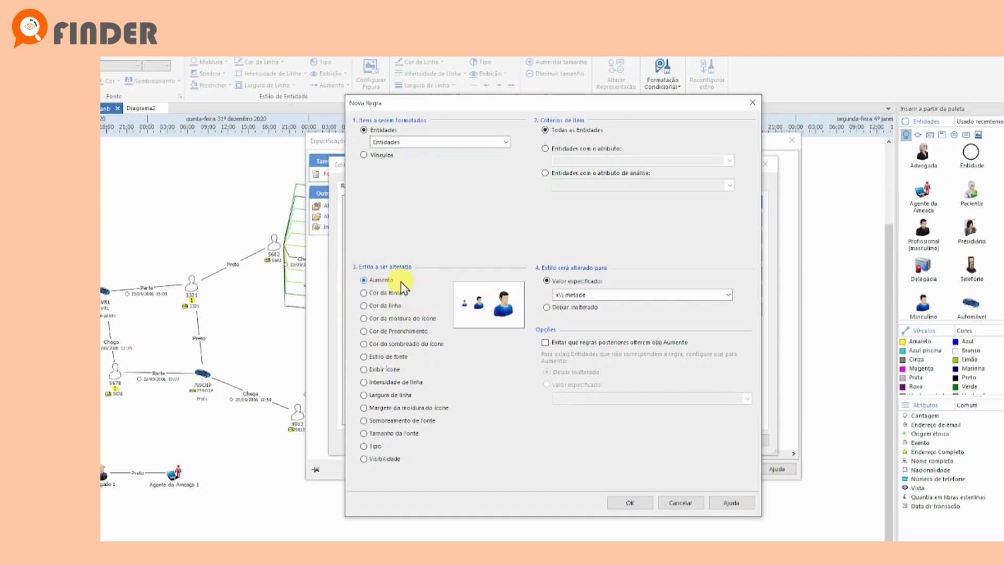
pyautogui.click(602, 300)
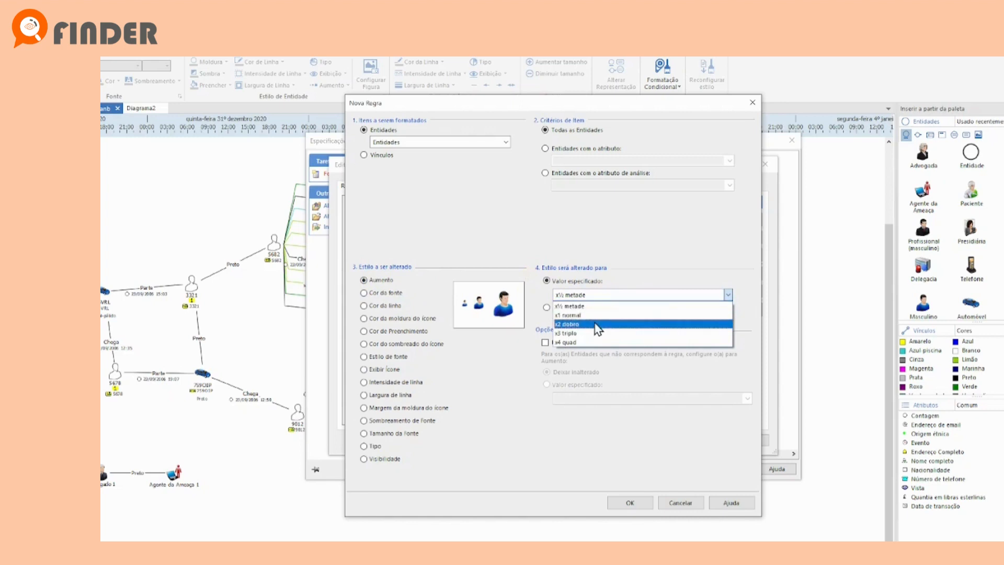
pyautogui.click(596, 325)
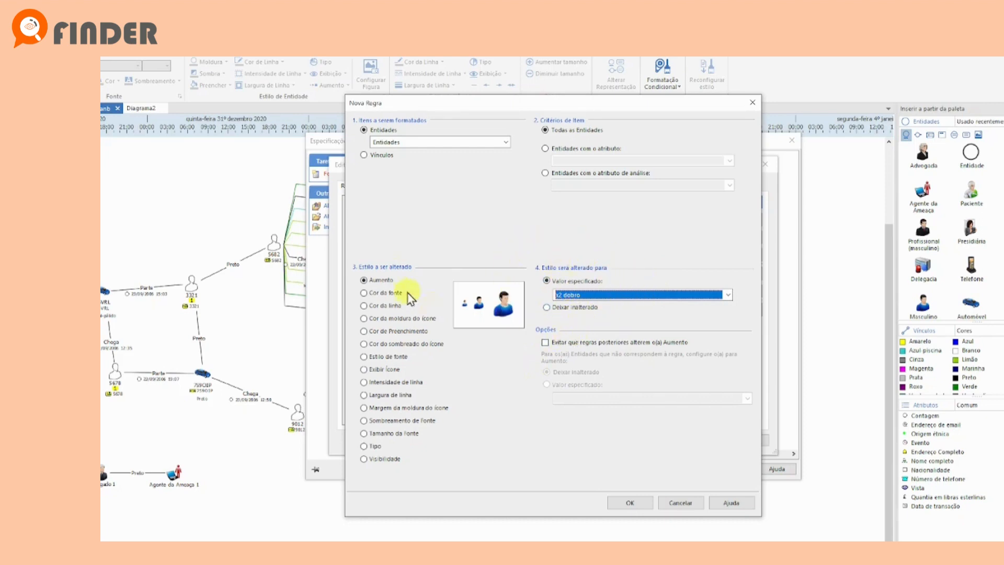
pyautogui.moveTo(449, 104); pyautogui.dragTo(671, 119)
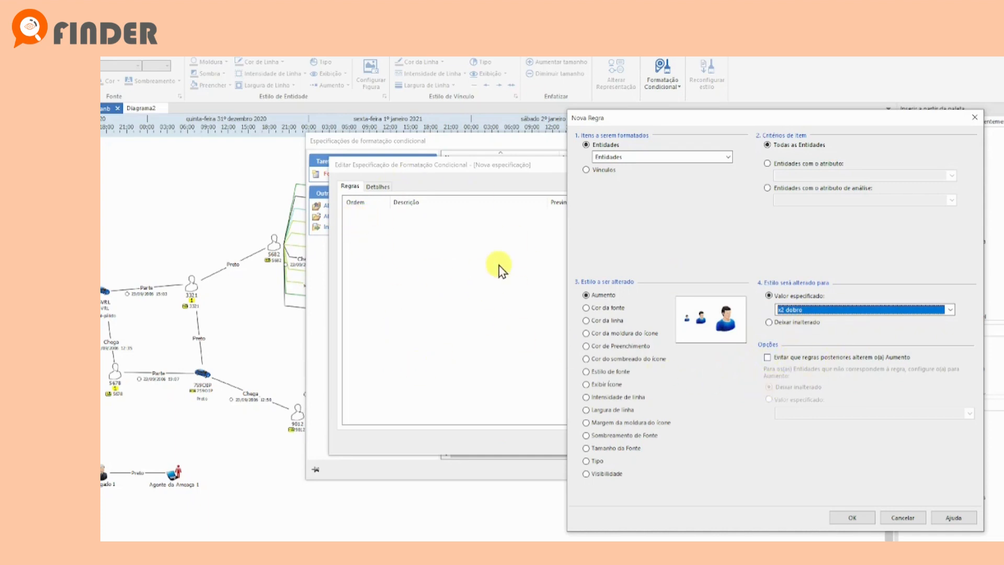
pyautogui.click(867, 519)
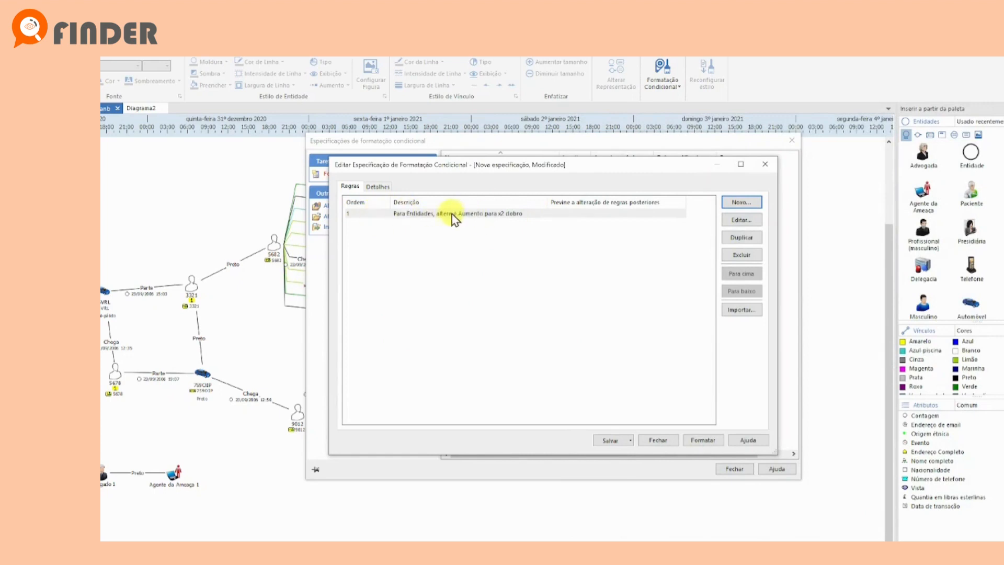
# Save the new specification locally under the name Formatação 1
pyautogui.click(609, 441)
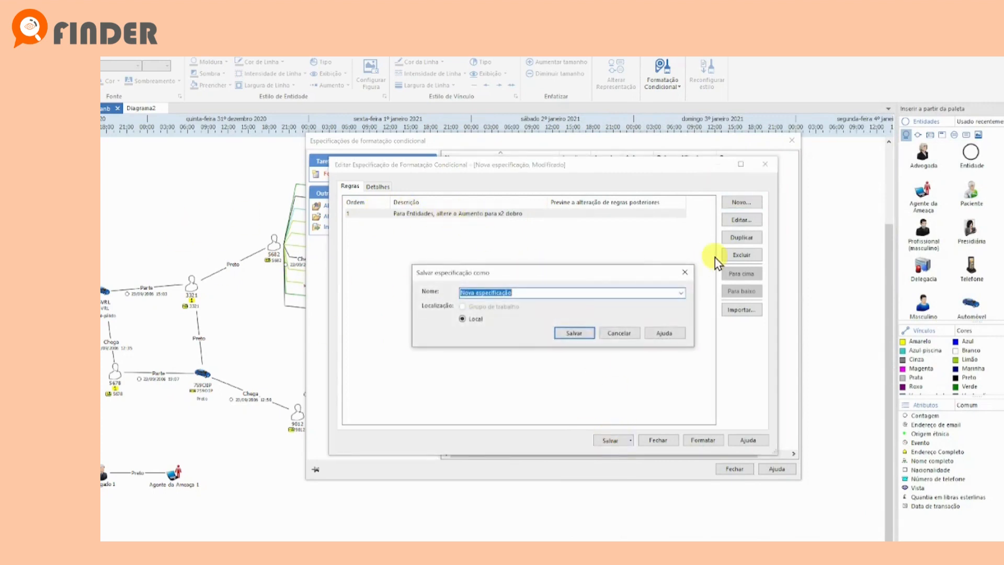
pyautogui.write('Formatação 1')
pyautogui.click(570, 335)
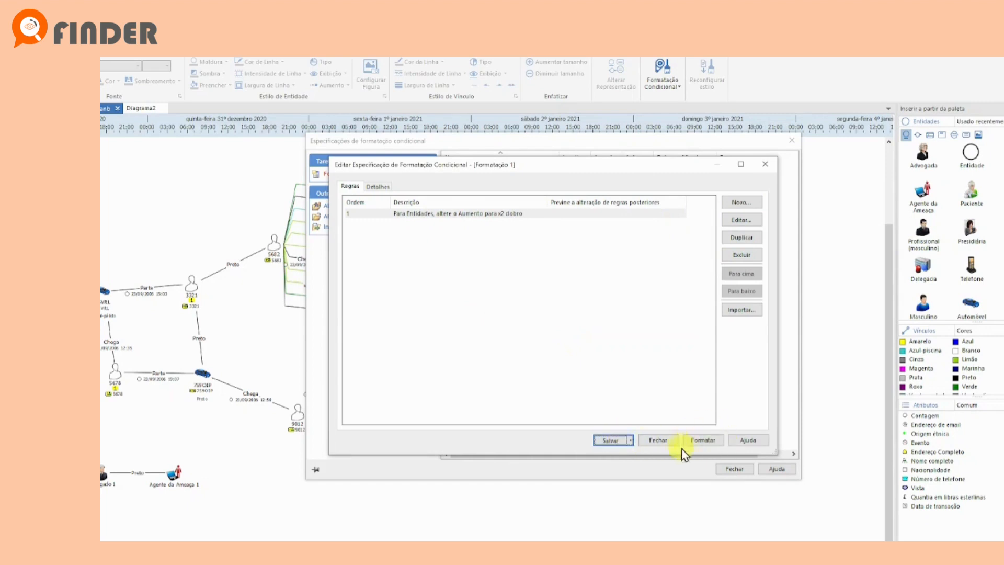
# Format the diagram with the Formatação 1 specification and close the formatting dialogs
pyautogui.click(710, 442)
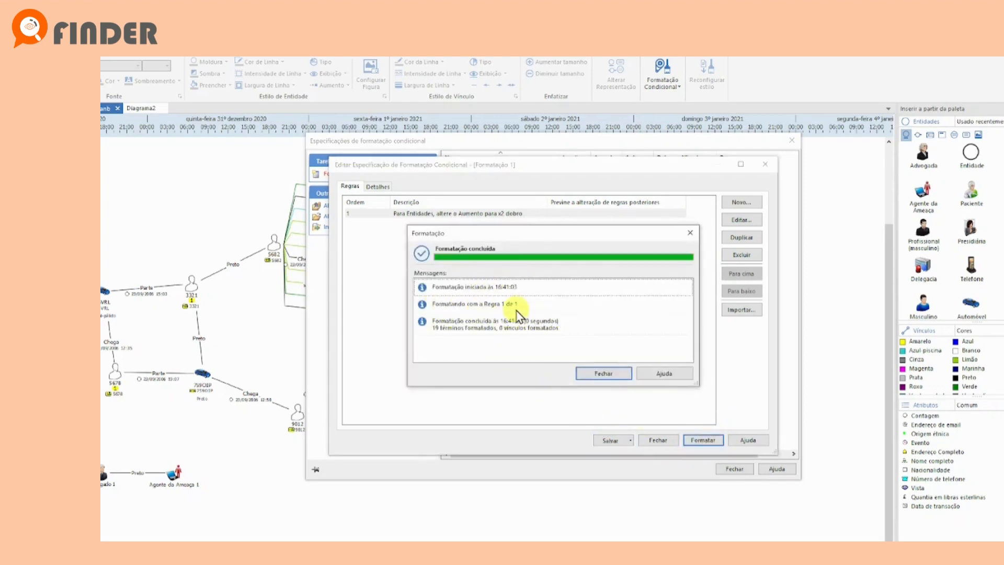
pyautogui.click(609, 374)
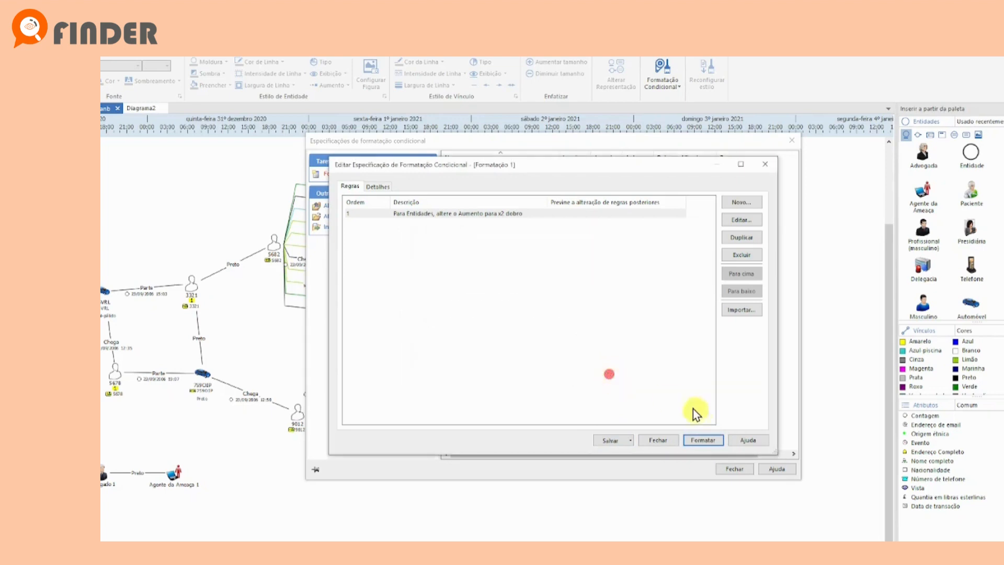
pyautogui.click(660, 441)
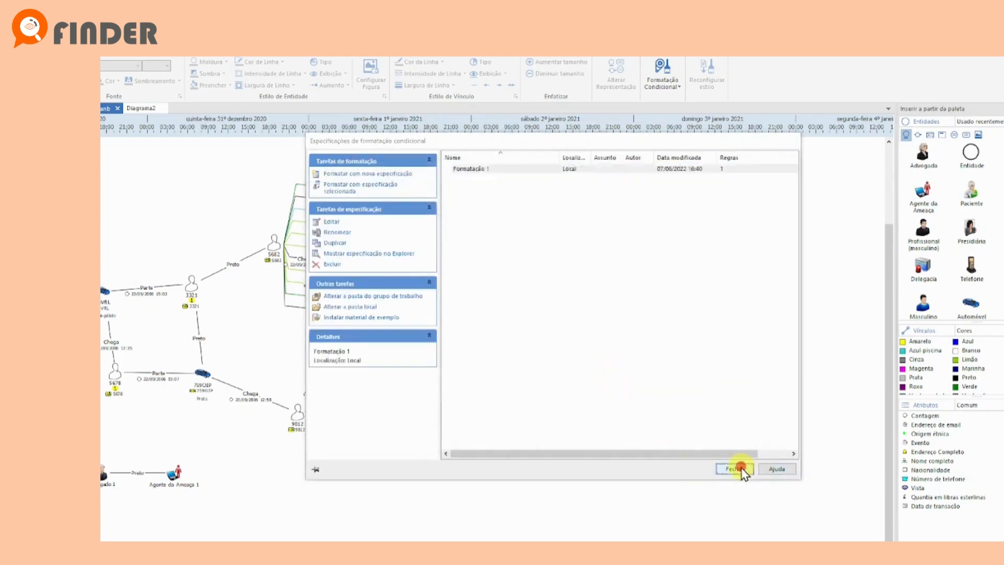
pyautogui.click(734, 468)
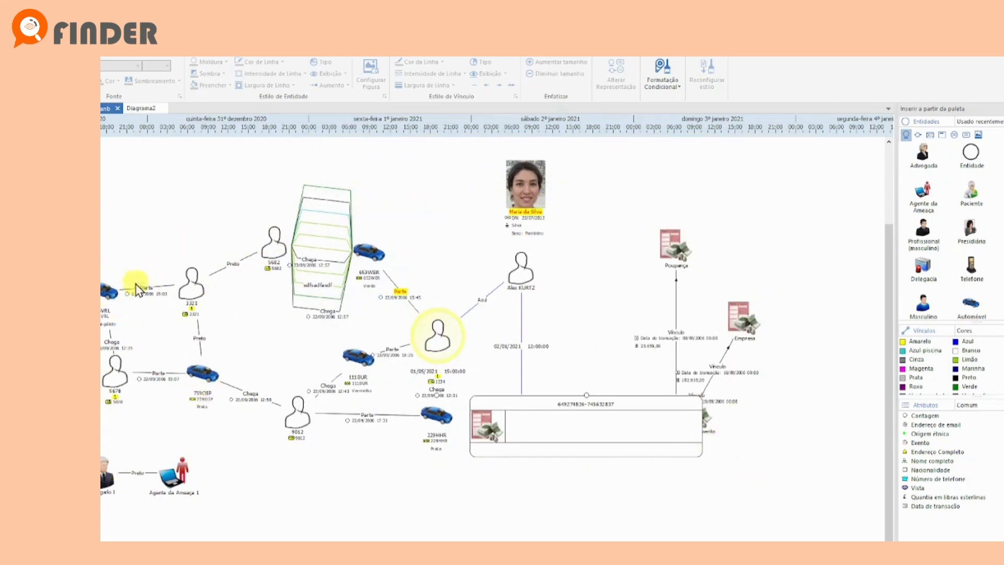
# Open the saved specification Formatação 1 for editing
pyautogui.click(670, 90)
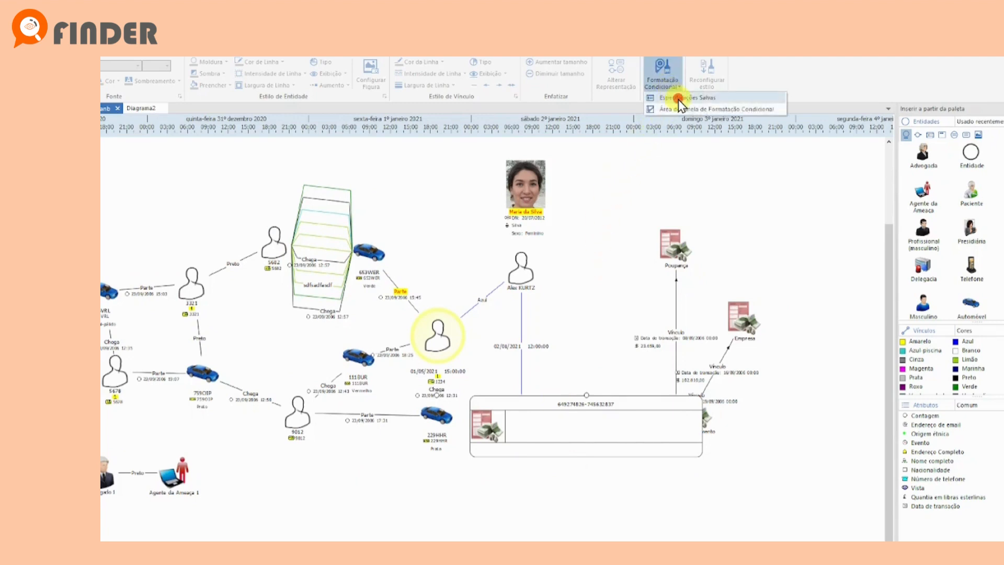
pyautogui.click(678, 99)
pyautogui.click(477, 170)
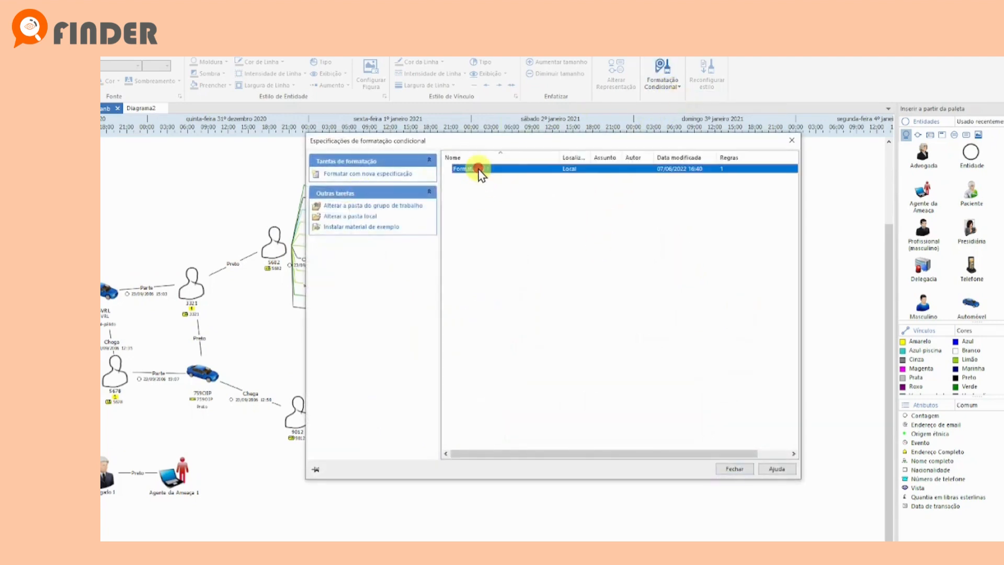
pyautogui.click(331, 222)
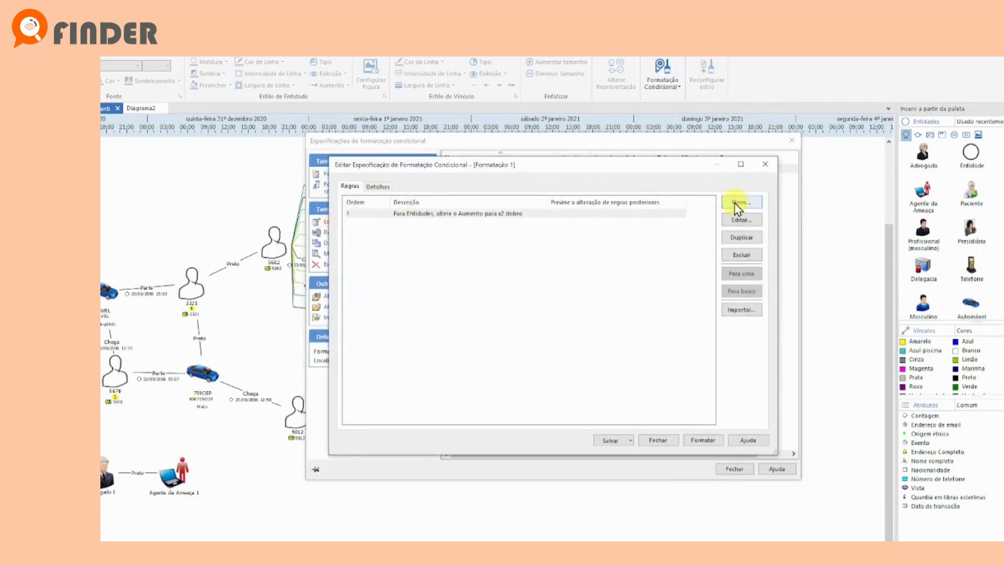
# Add a second rule that changes the Aumento style to x4 quad for entities with the Cor attribute
pyautogui.click(738, 204)
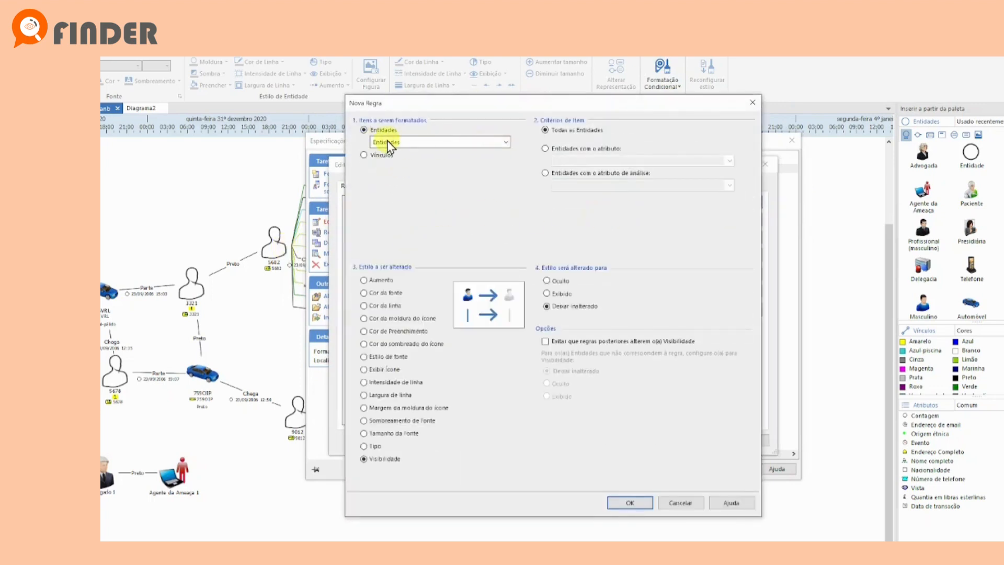
pyautogui.click(371, 281)
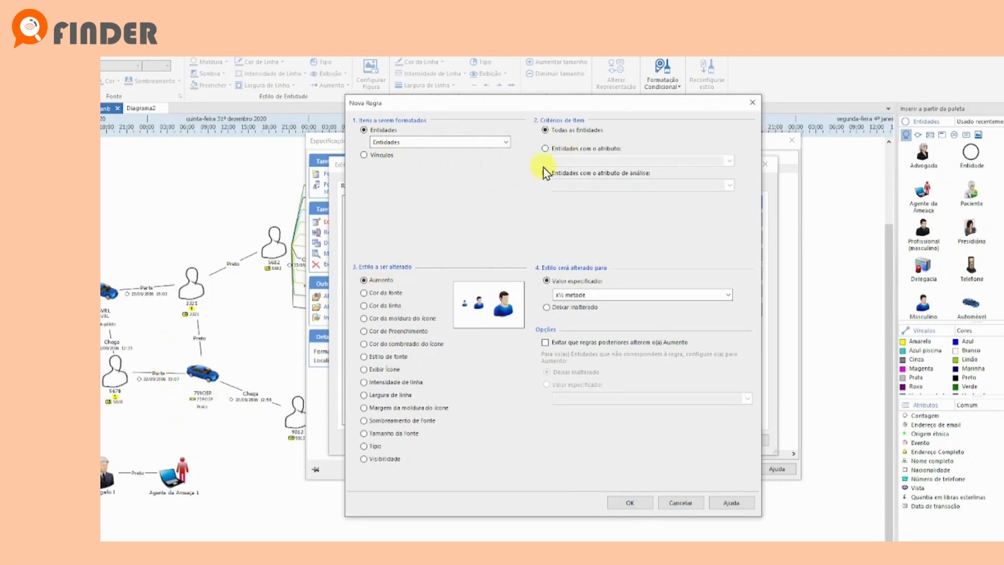
pyautogui.click(545, 148)
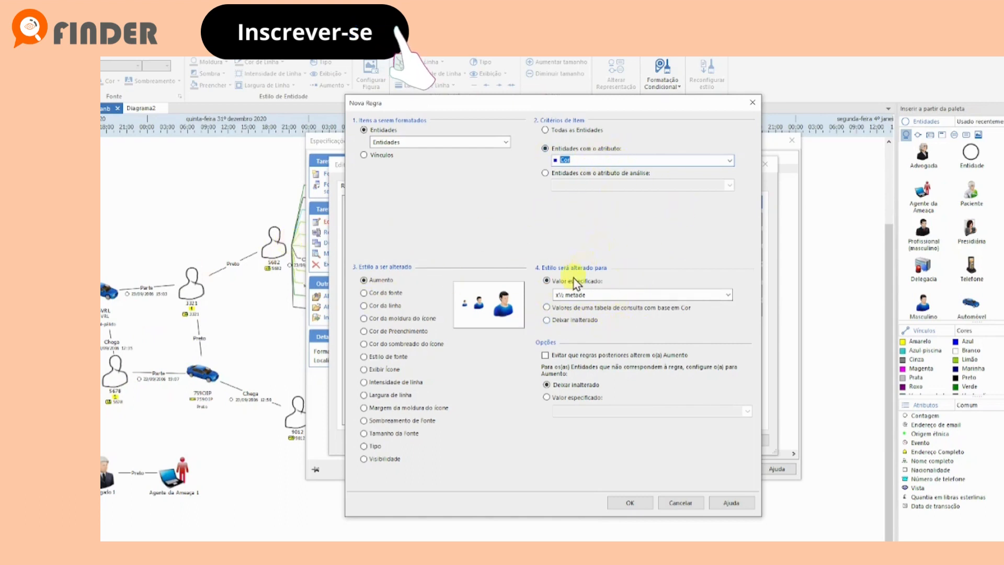
pyautogui.click(726, 294)
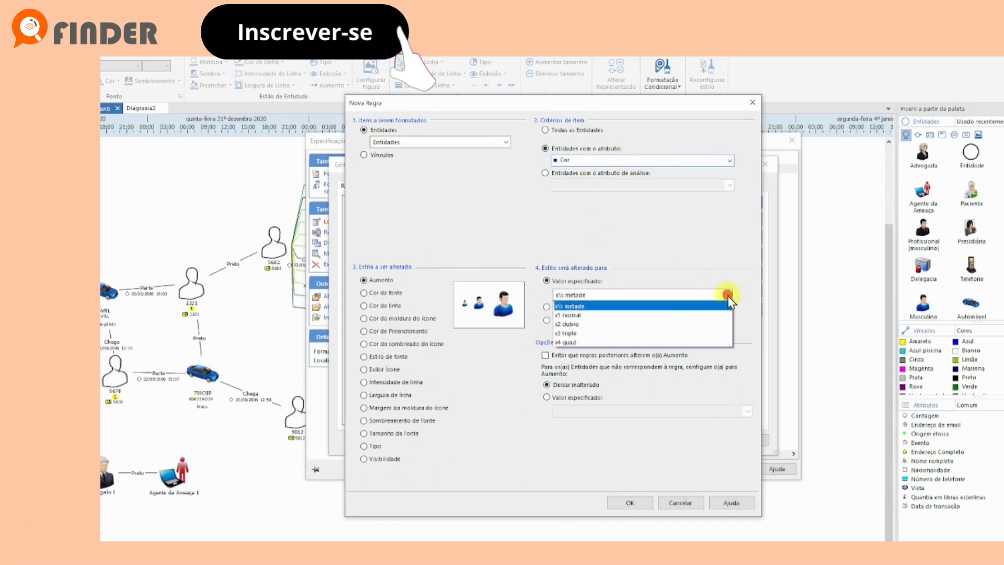
pyautogui.click(566, 342)
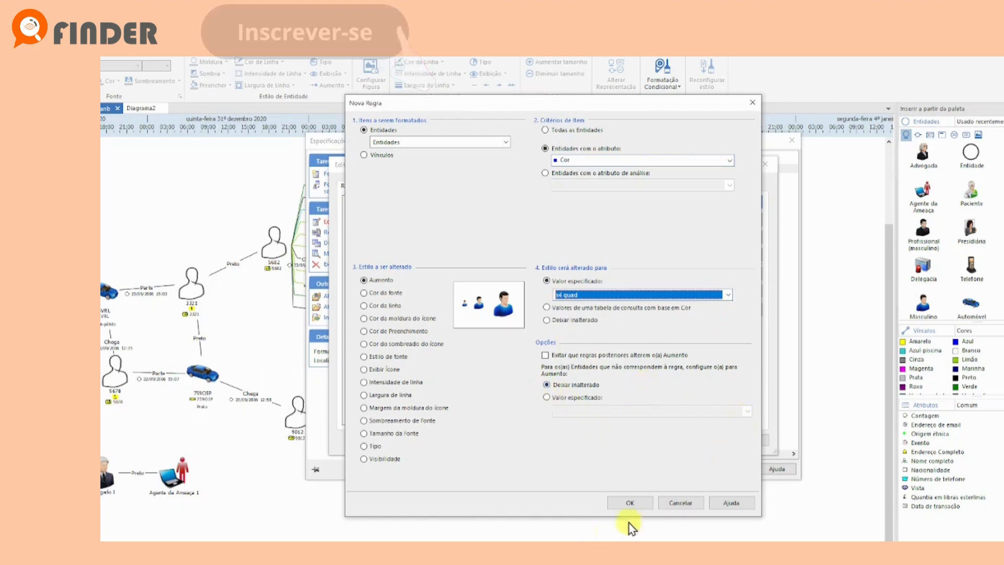
pyautogui.click(629, 503)
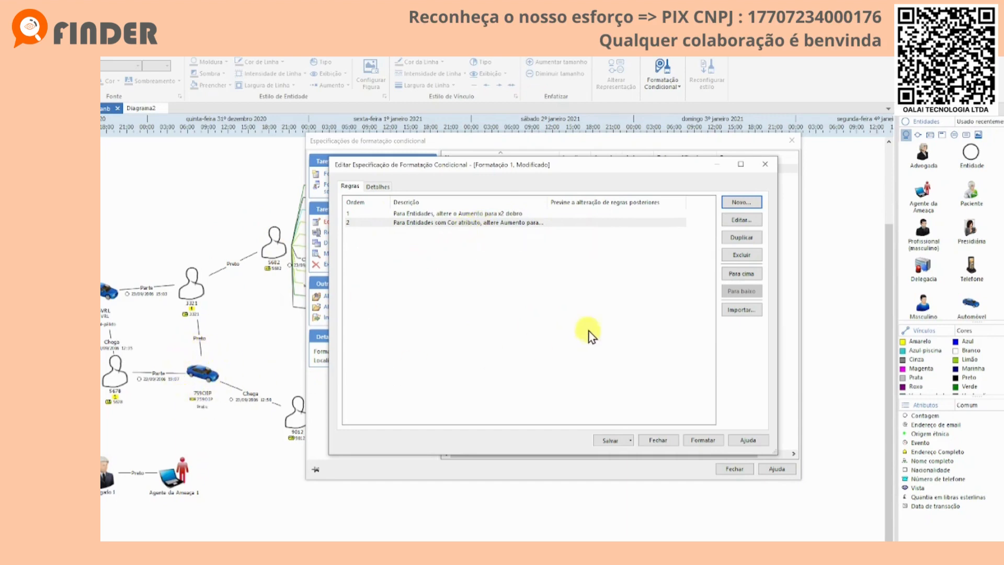
# Save the two-rule specification, apply its formatting to the diagram and close the dialogs
pyautogui.click(599, 442)
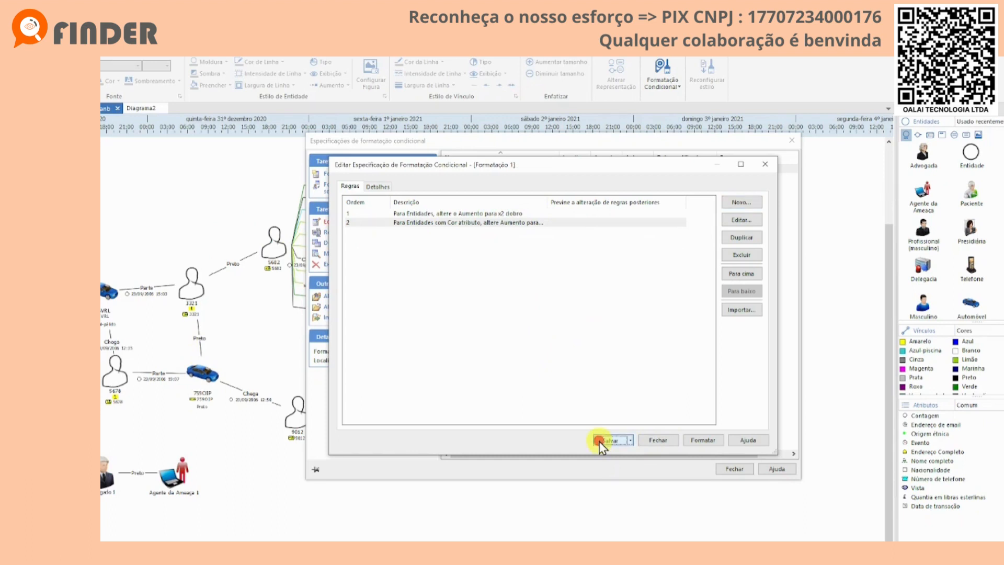
pyautogui.click(701, 440)
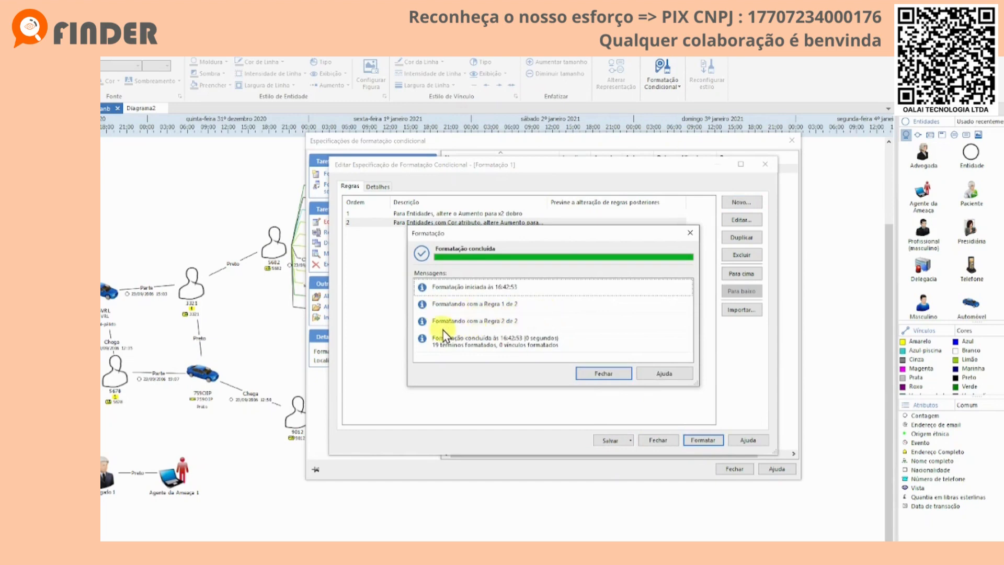
pyautogui.click(605, 373)
pyautogui.click(657, 439)
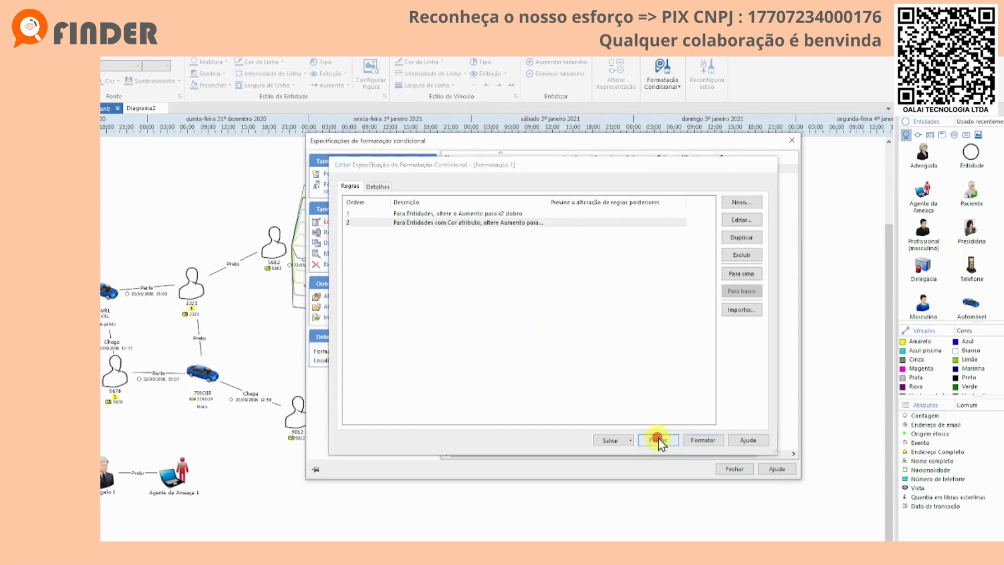
pyautogui.click(734, 468)
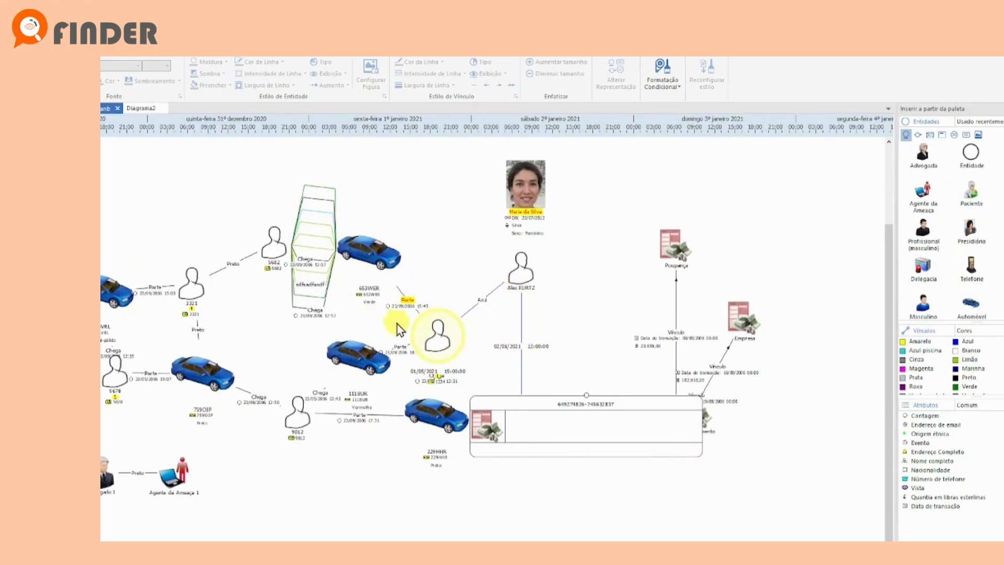
# Open the saved conditional formatting specification Formatação 1 for editing
pyautogui.click(674, 94)
pyautogui.click(676, 95)
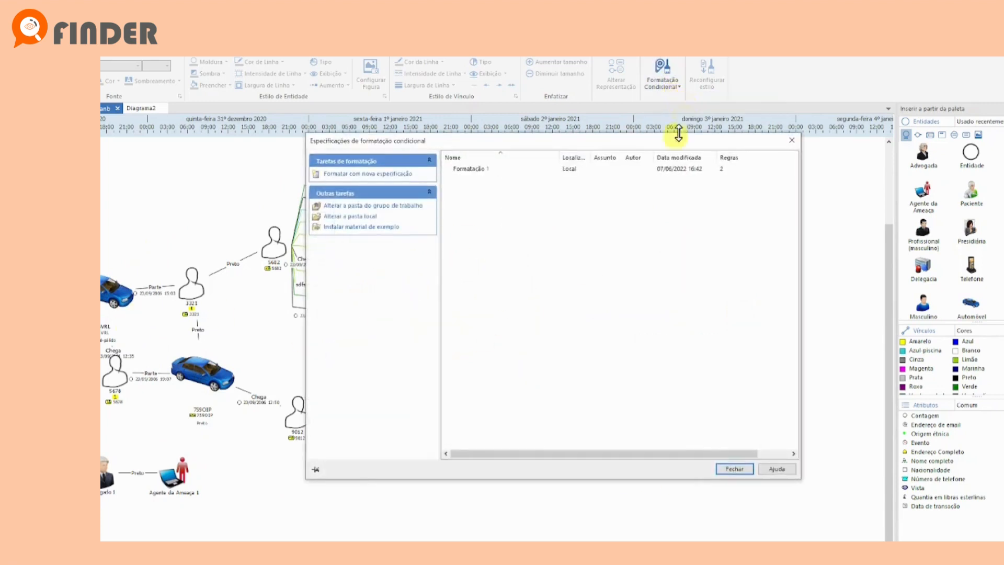
pyautogui.click(477, 169)
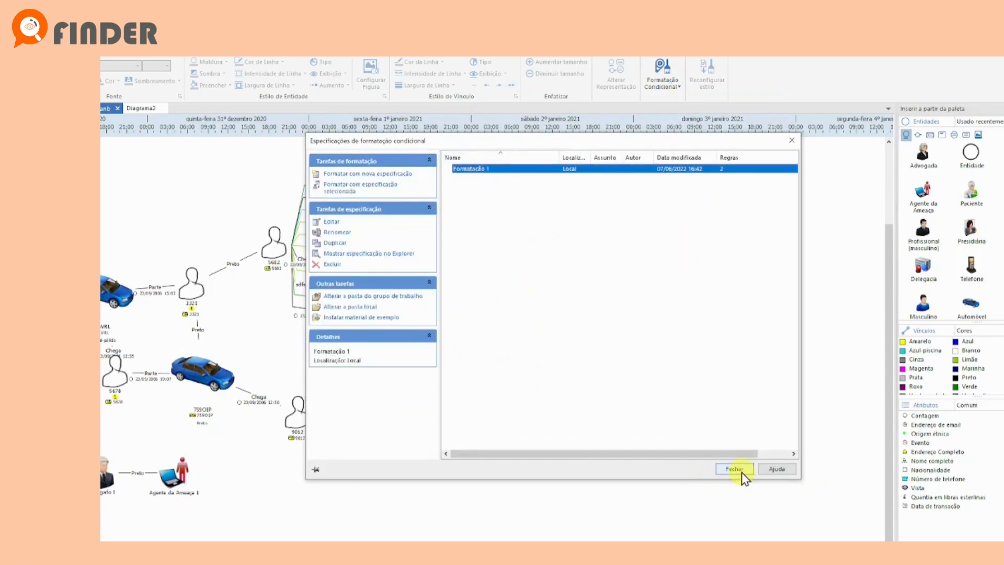
pyautogui.click(327, 218)
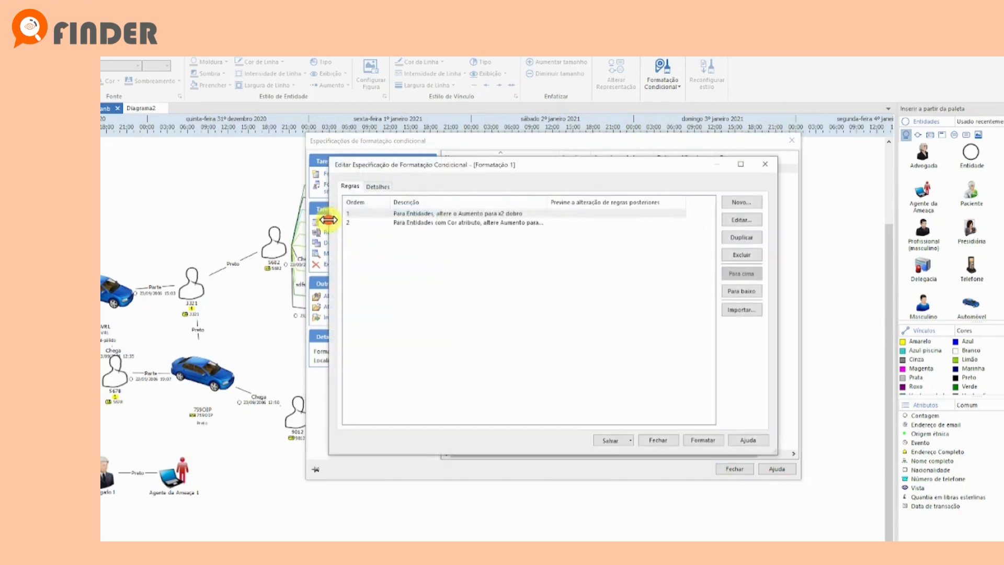
# Add a third rule that changes Cor do sombreado do ícone to red for entities with the Cor attribute
pyautogui.click(745, 203)
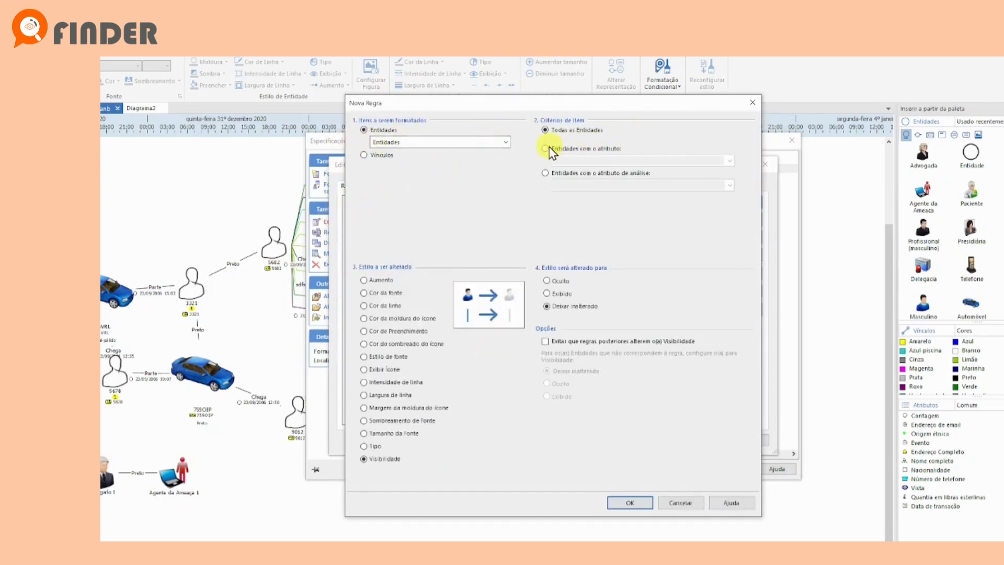
pyautogui.click(547, 148)
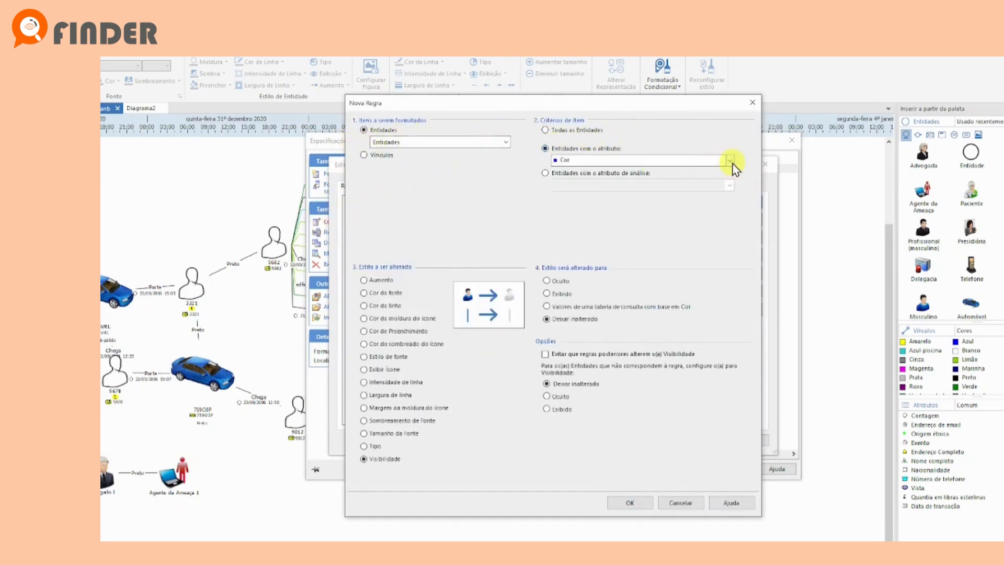
pyautogui.click(731, 160)
pyautogui.click(730, 161)
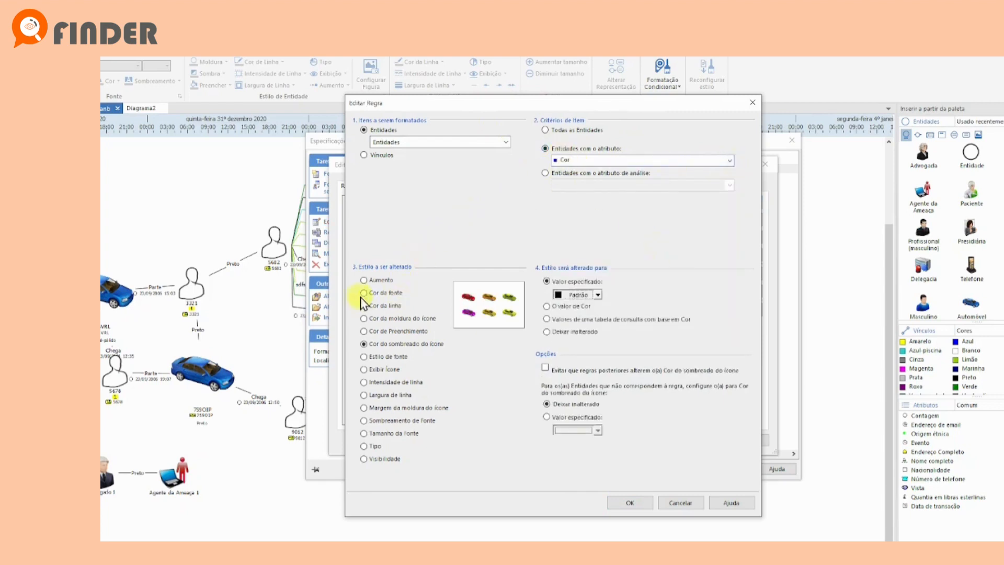
pyautogui.click(364, 280)
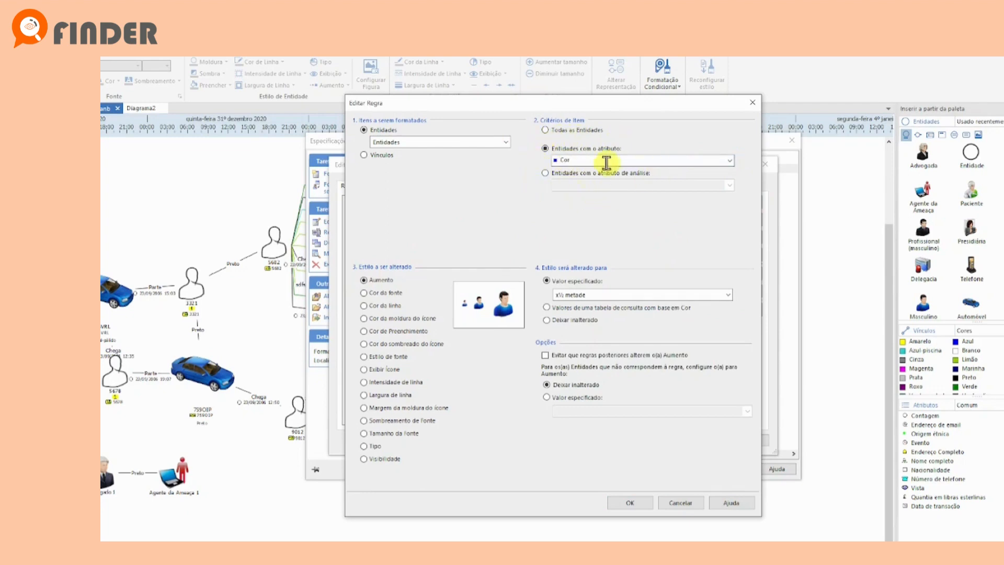
pyautogui.click(364, 343)
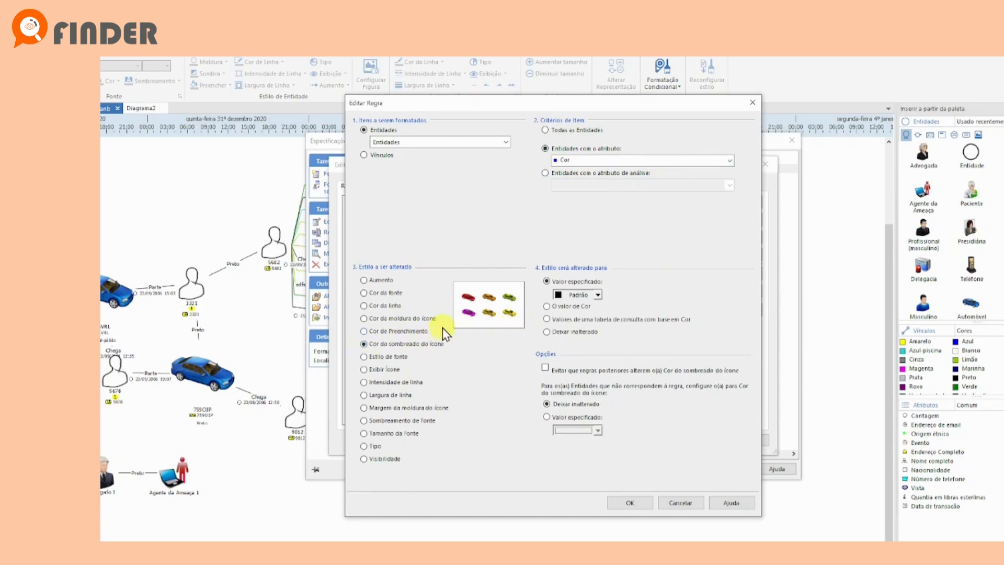
pyautogui.click(598, 296)
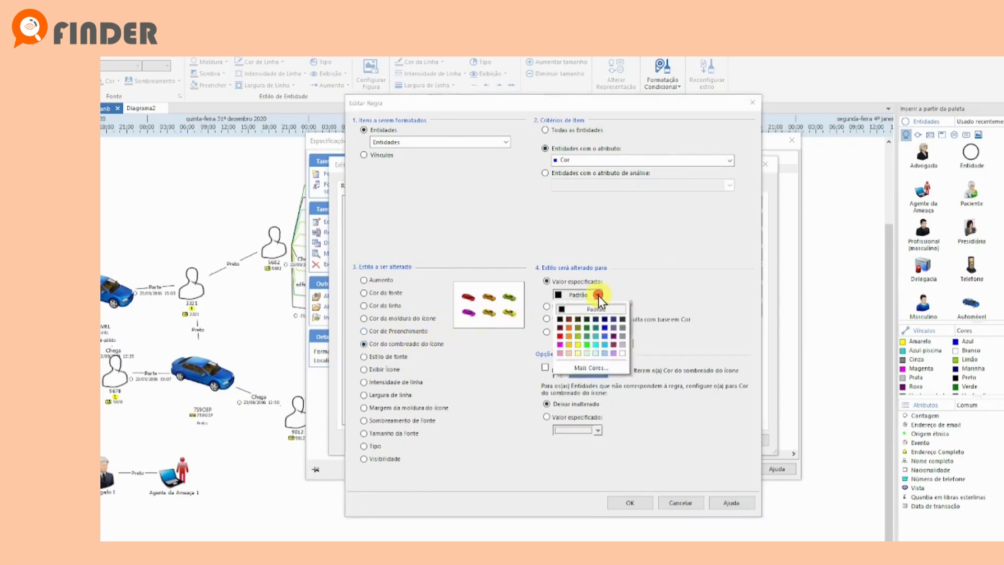
pyautogui.click(560, 337)
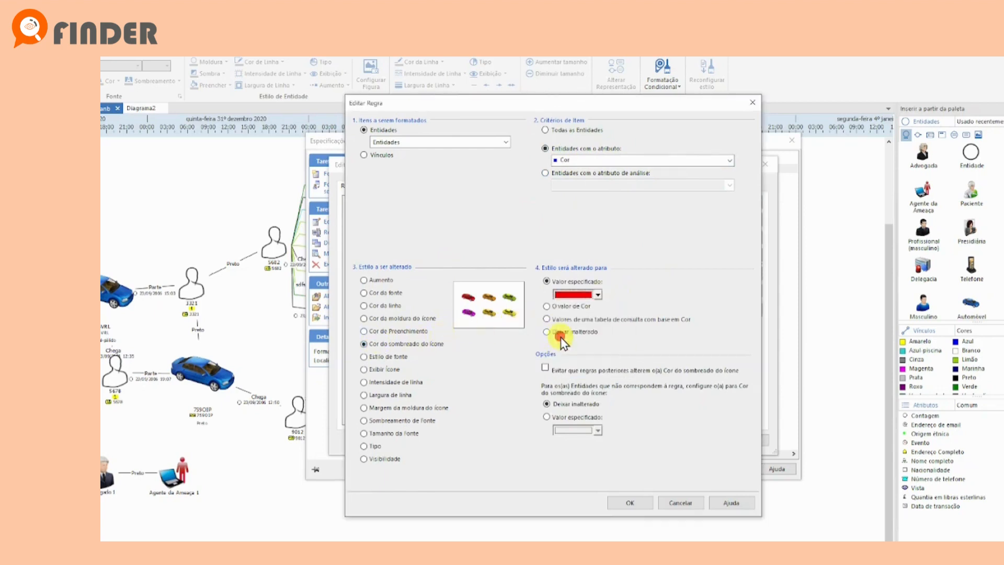
pyautogui.click(630, 503)
# Save the three-rule specification, format the diagram with it and close the formatting dialogs
pyautogui.click(610, 440)
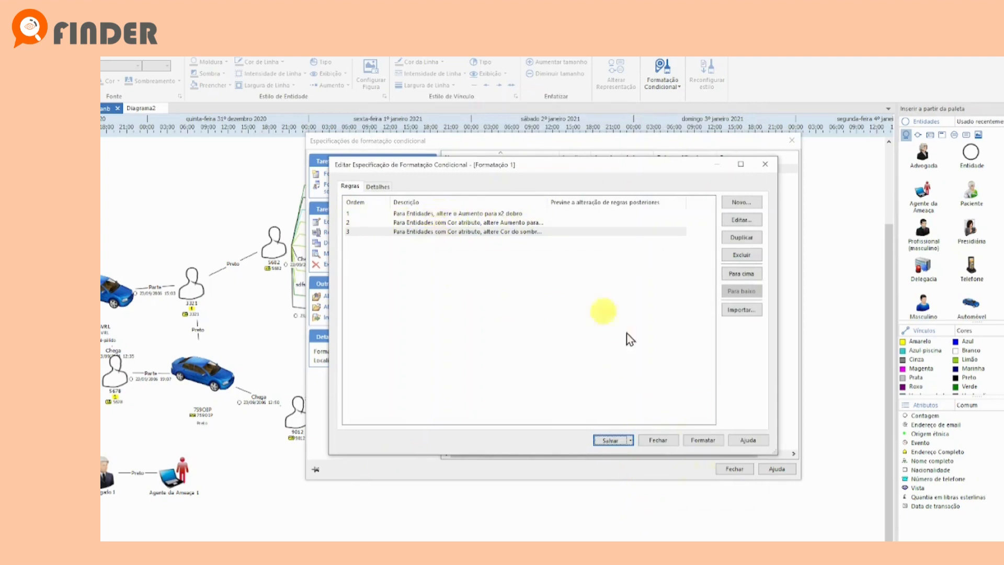
pyautogui.click(704, 440)
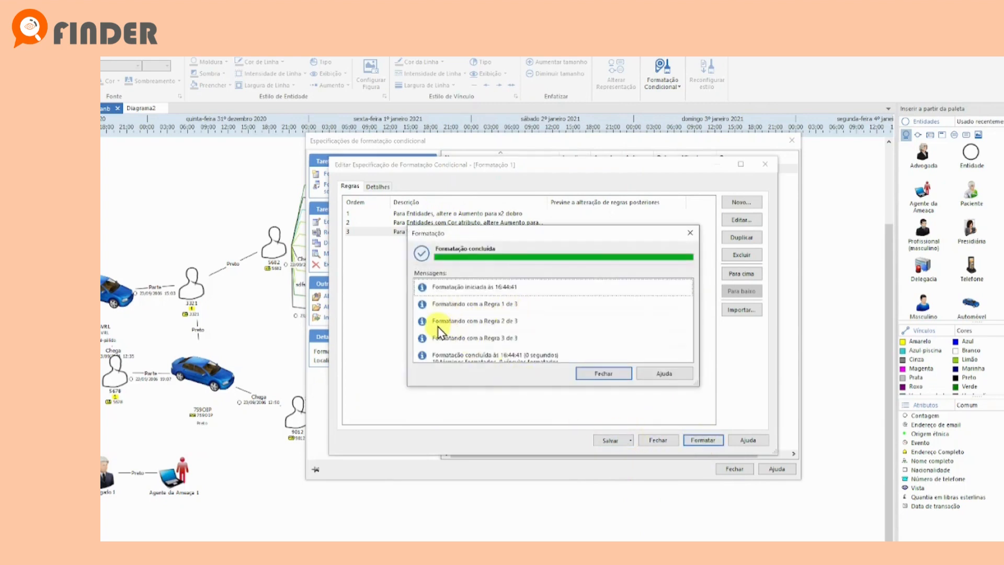
pyautogui.click(602, 373)
pyautogui.click(661, 440)
pyautogui.click(721, 465)
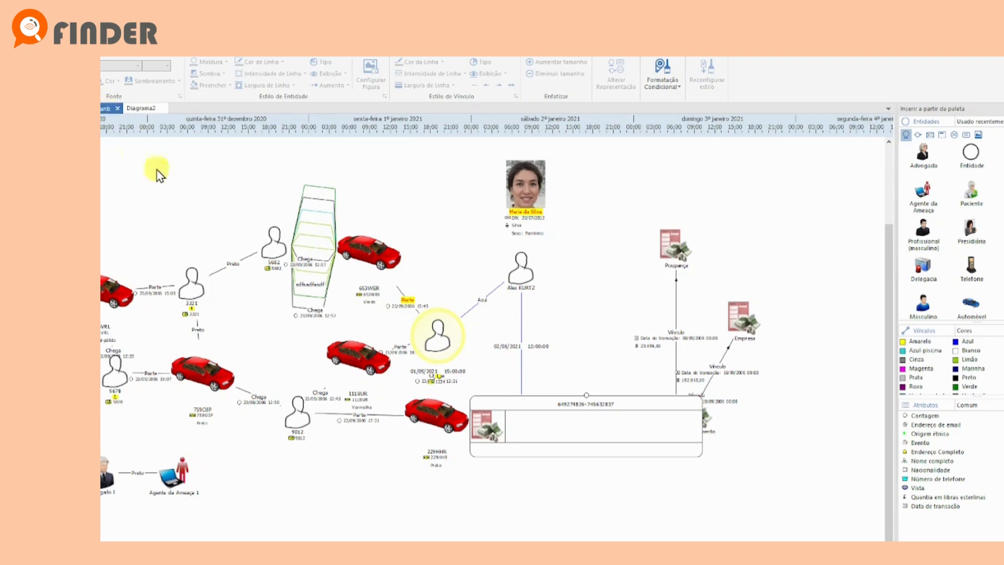
# Close the anb diagram without saving its changes and reopen it from the recent diagrams
pyautogui.click(118, 109)
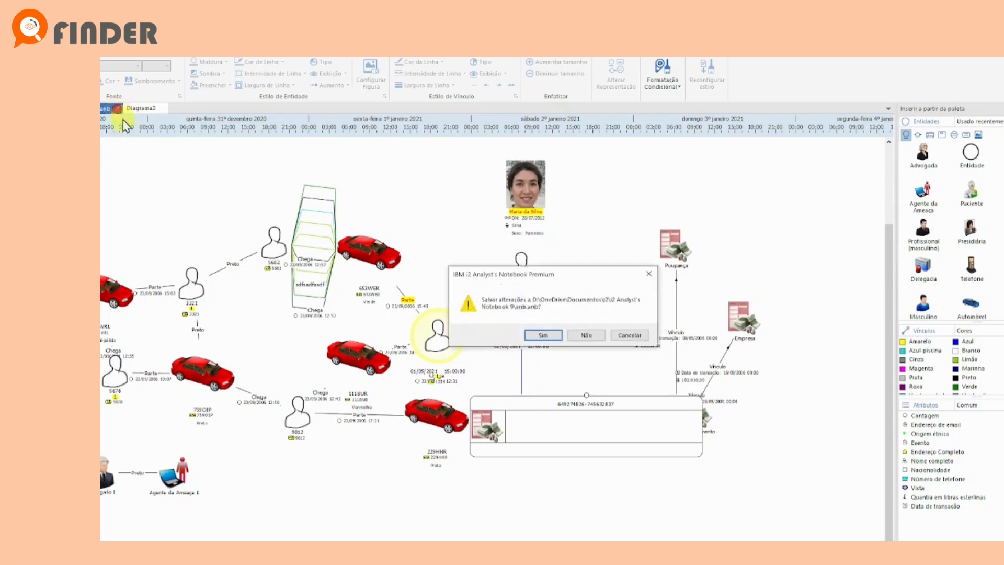
pyautogui.click(587, 335)
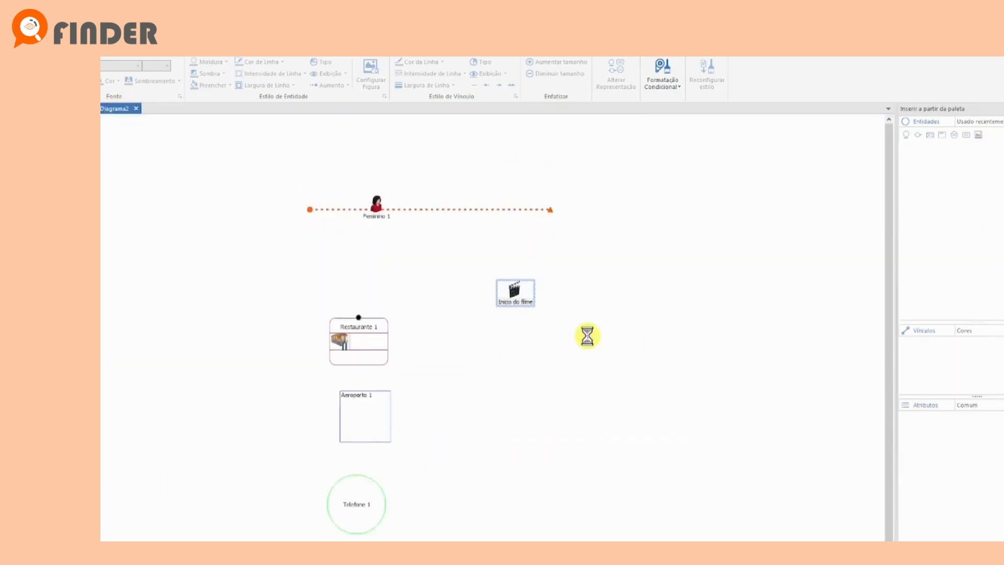
pyautogui.click(113, 53)
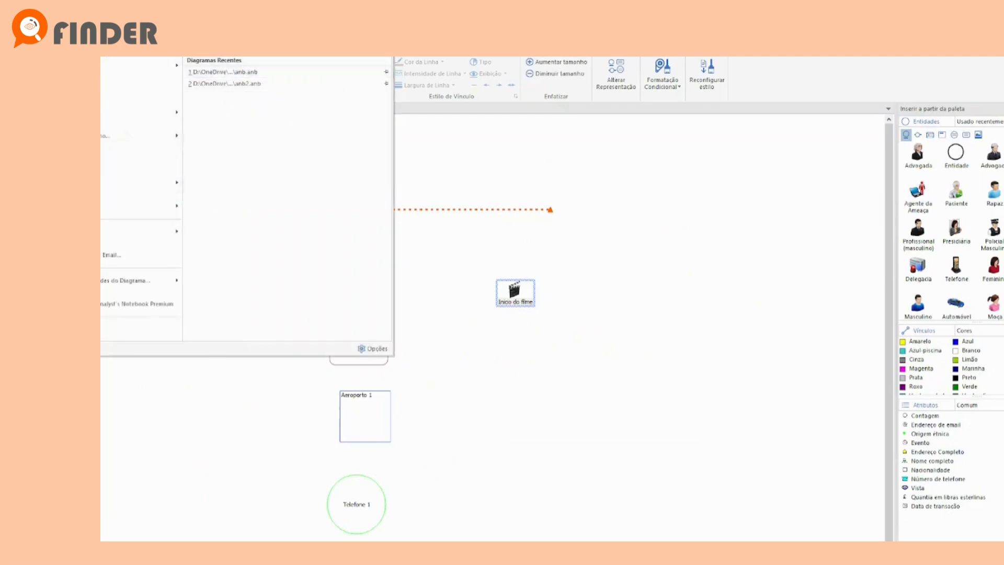
pyautogui.click(231, 70)
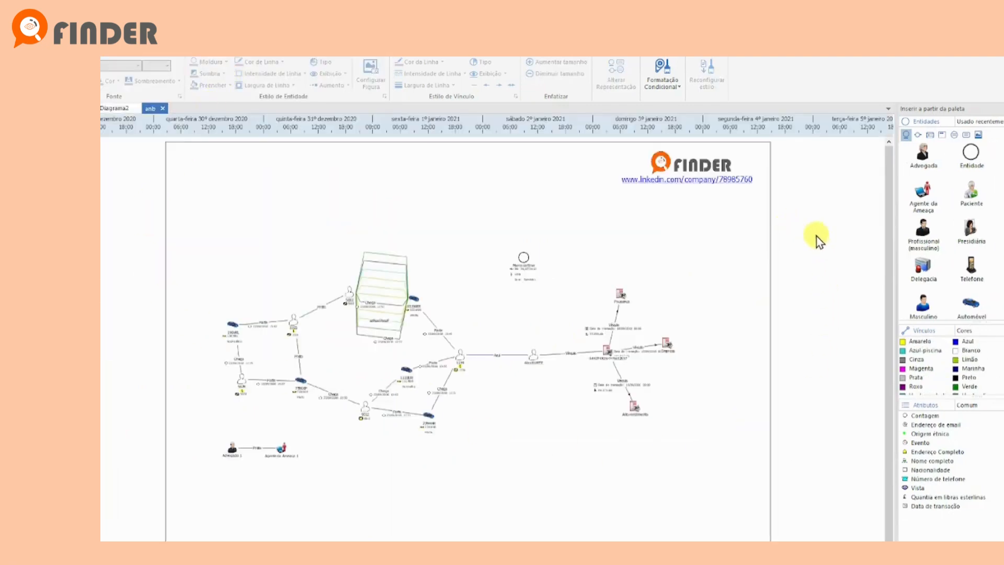
pyautogui.scroll(4, 385, 371)
pyautogui.scroll(-5, 388, 368)
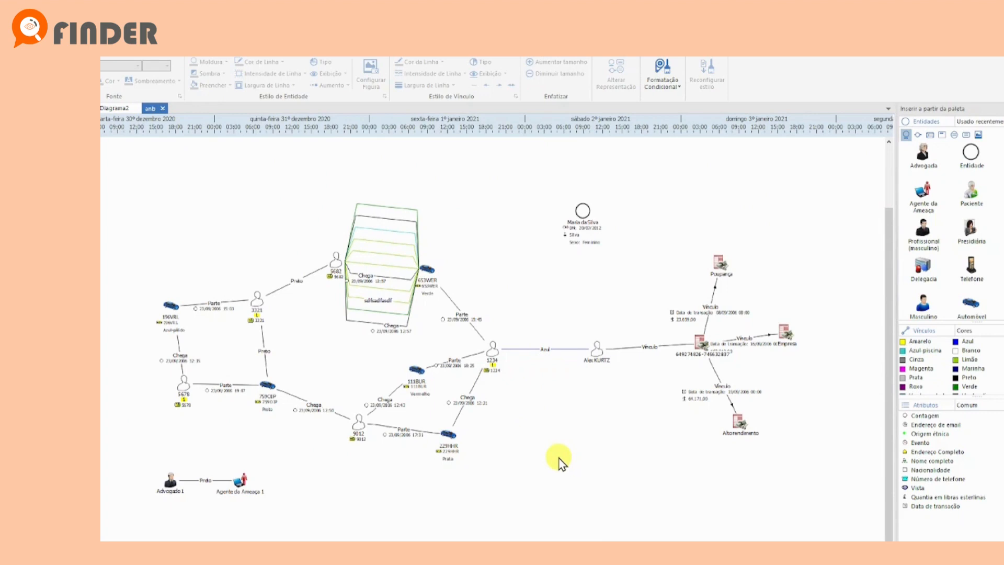
# Show the conditional formatting pane and format the reopened diagram with the Formatação 1 specification from it
pyautogui.click(677, 89)
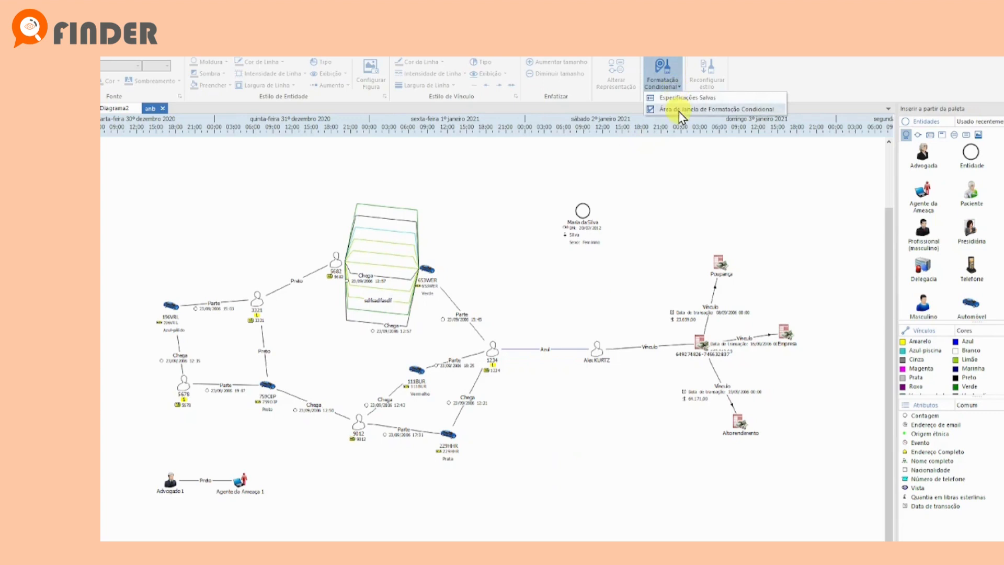
pyautogui.click(733, 115)
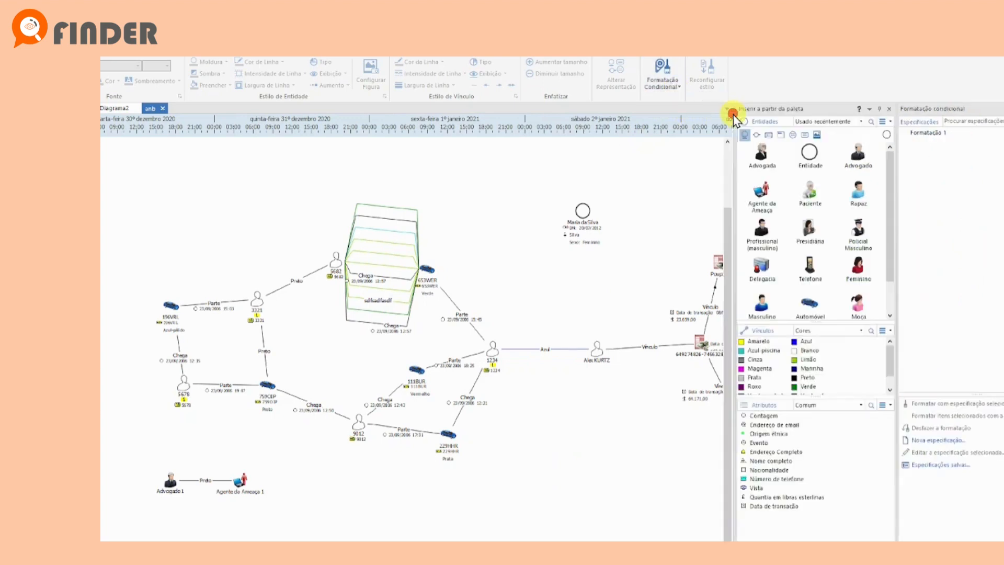
pyautogui.click(936, 135)
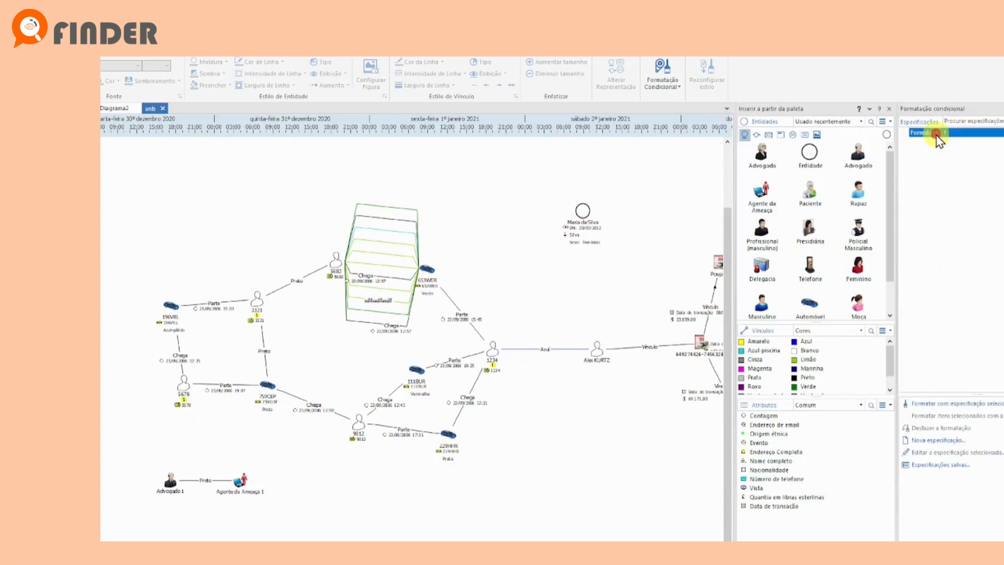
pyautogui.click(990, 403)
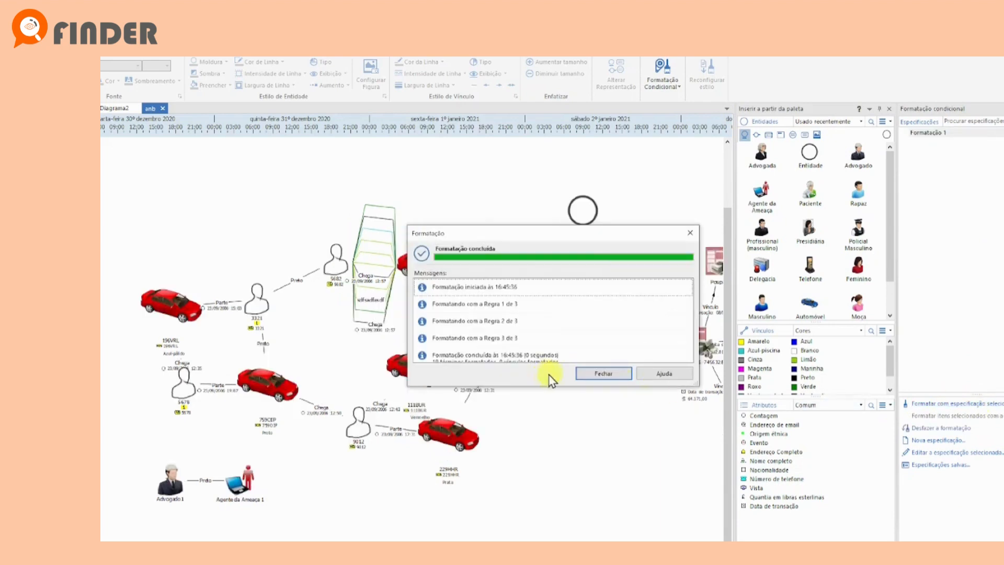
pyautogui.click(596, 372)
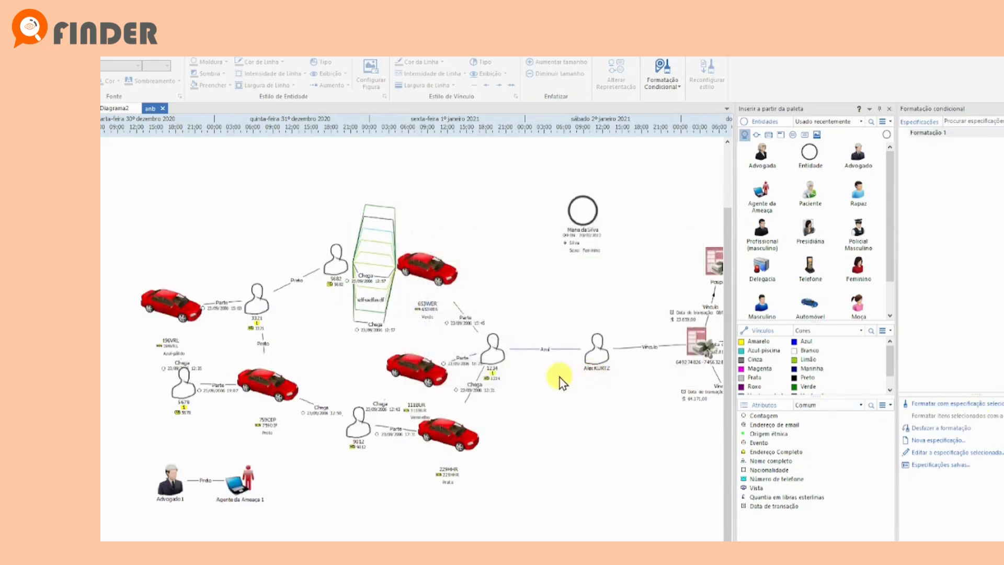